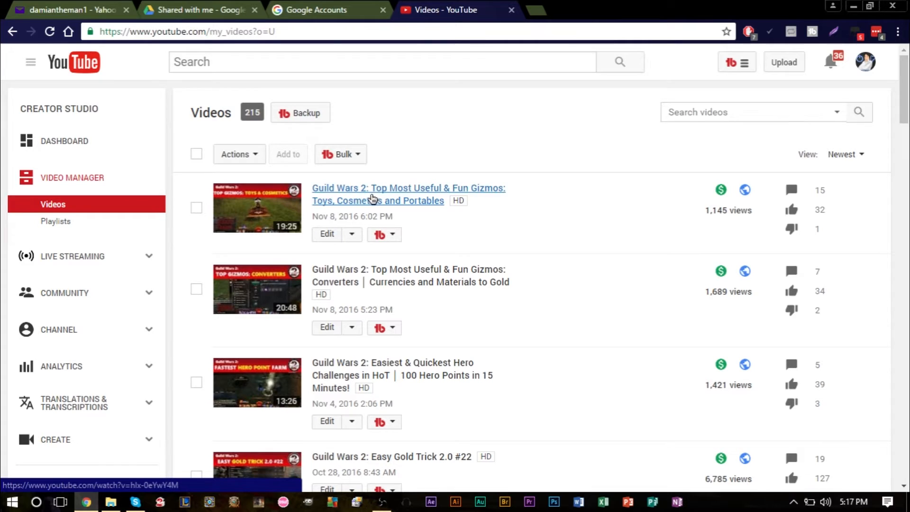
# Open the "Toys, Cosmetics and Portables" video, pause it, and inspect its end screen elements at about 19:12
pyautogui.click(378, 204)
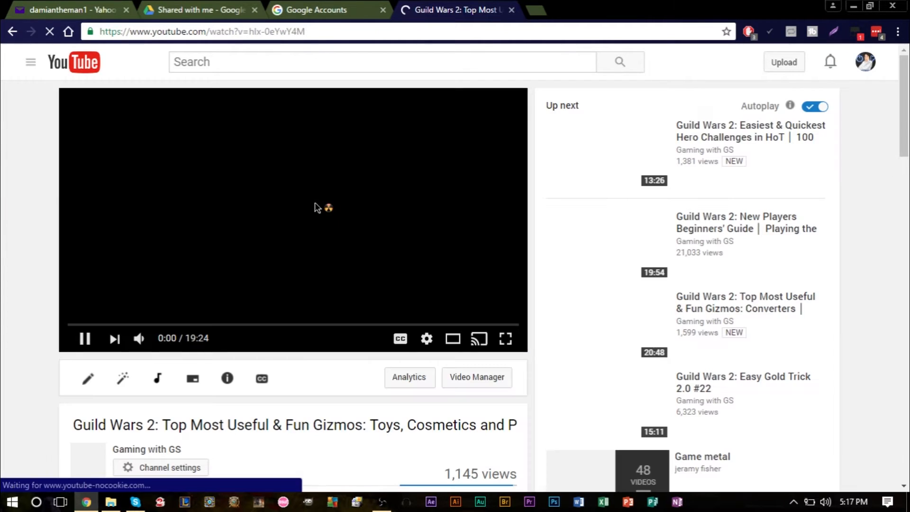
pyautogui.click(272, 241)
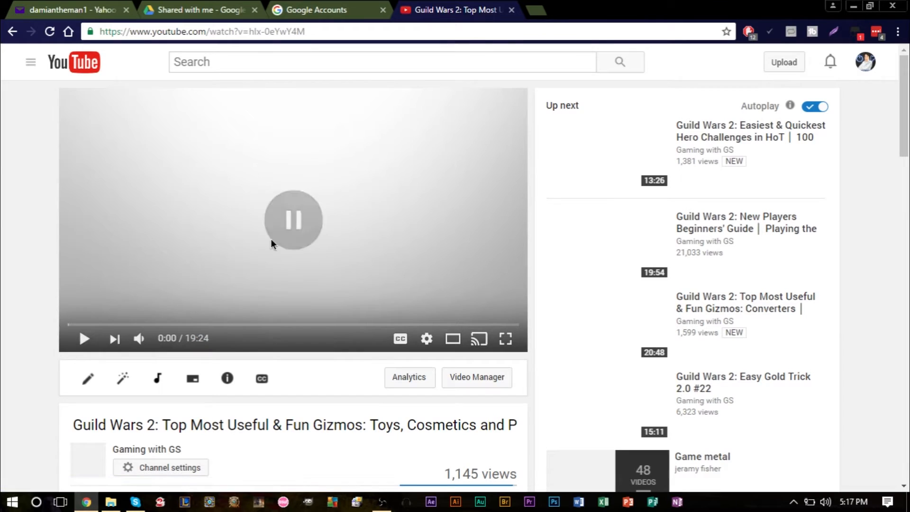
pyautogui.click(507, 326)
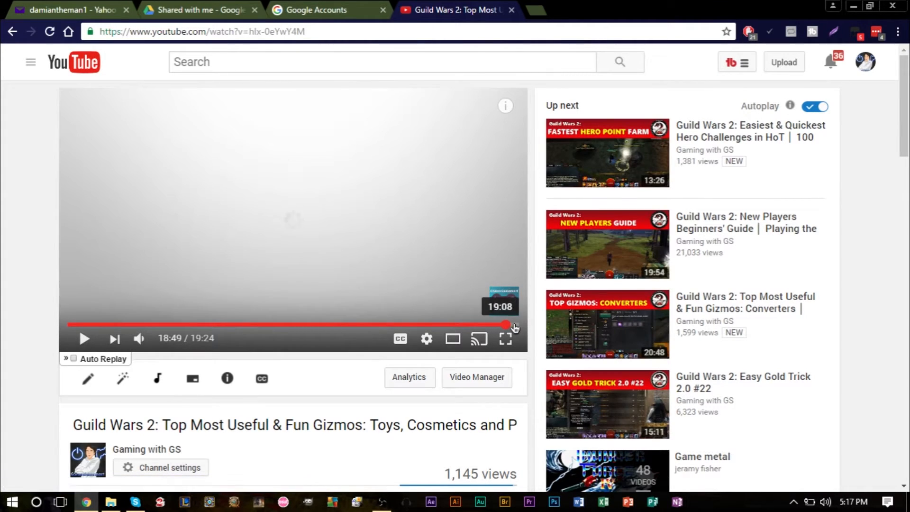
pyautogui.click(515, 325)
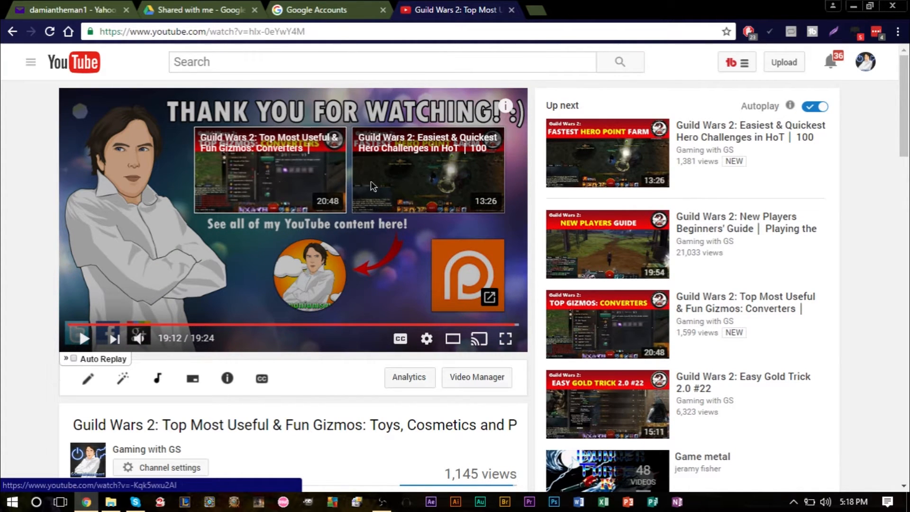
pyautogui.moveTo(300, 280)
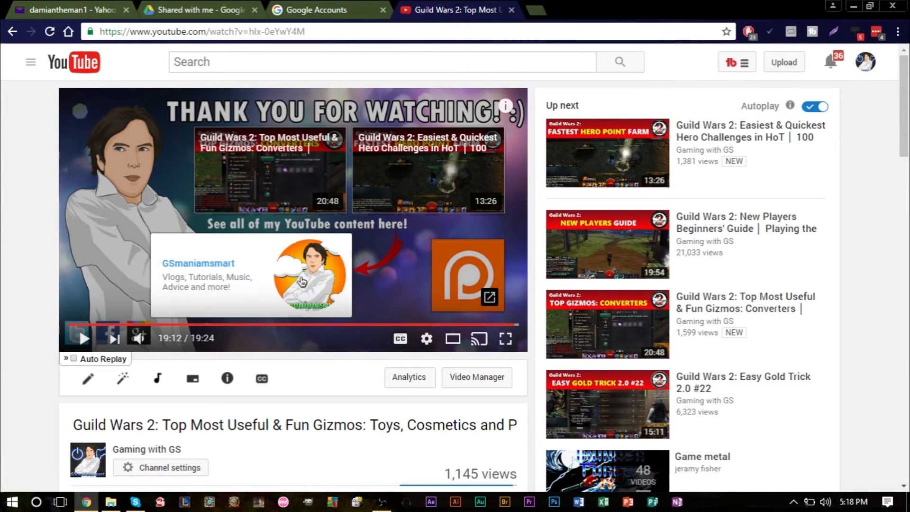
pyautogui.moveTo(471, 280)
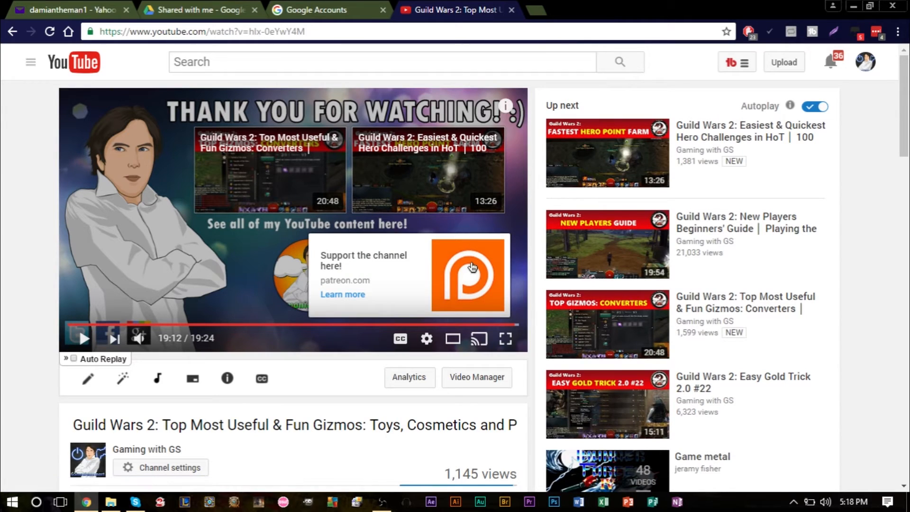
# Test the end screen's GSmaniamsmart channel link and Patreon link, closing each page that opens
pyautogui.click(287, 268)
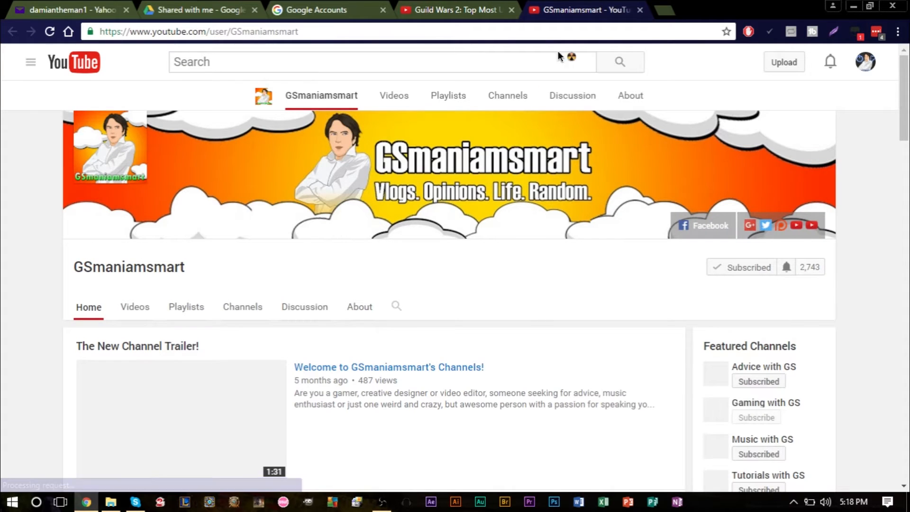
pyautogui.hotkey('ctrl', 'w')
pyautogui.click(468, 279)
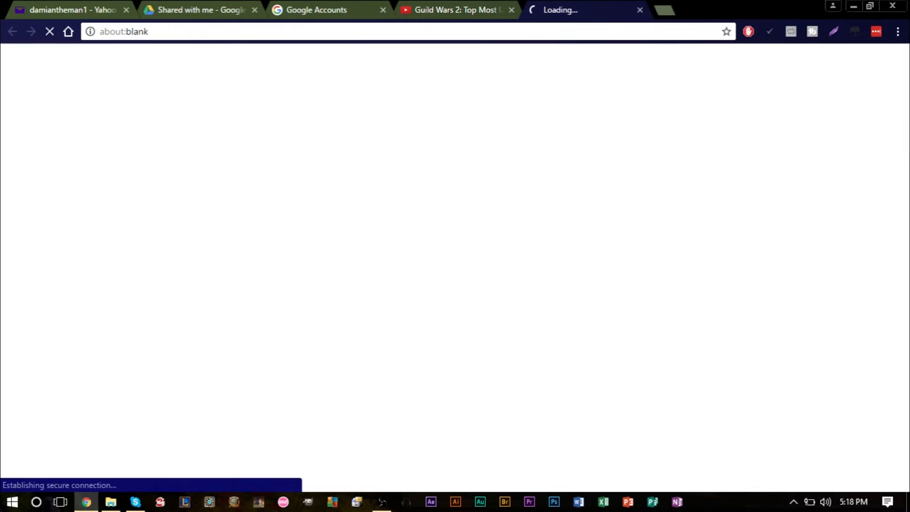
pyautogui.click(640, 9)
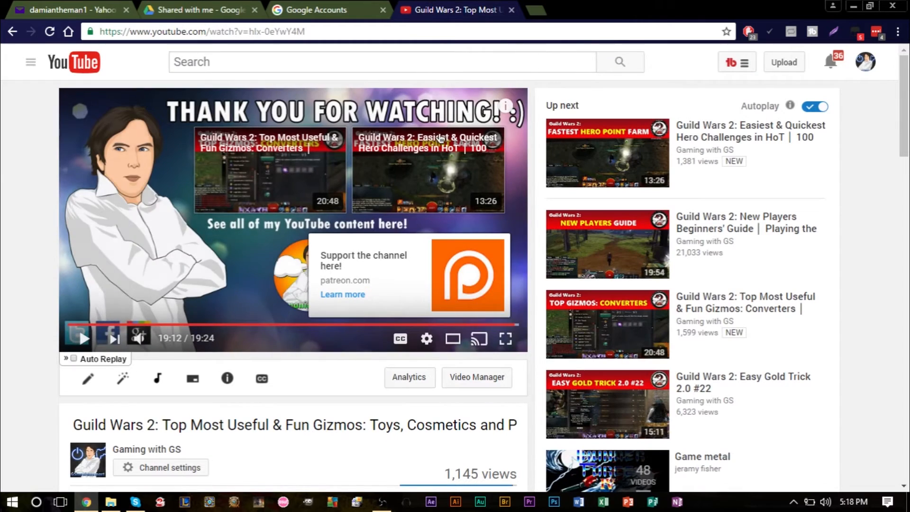
# Test the Hero Challenges video link on the end screen, and go back to the original video's end screen at about 19:08
pyautogui.click(398, 176)
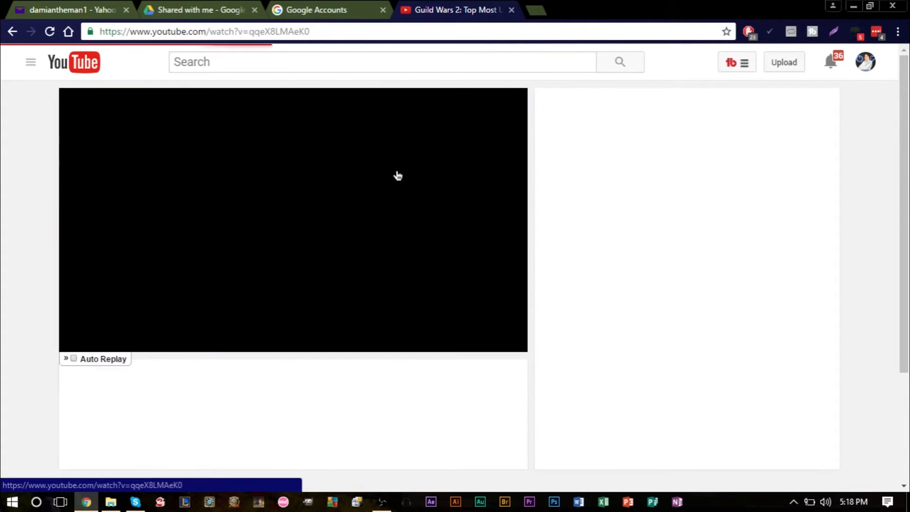
pyautogui.click(12, 33)
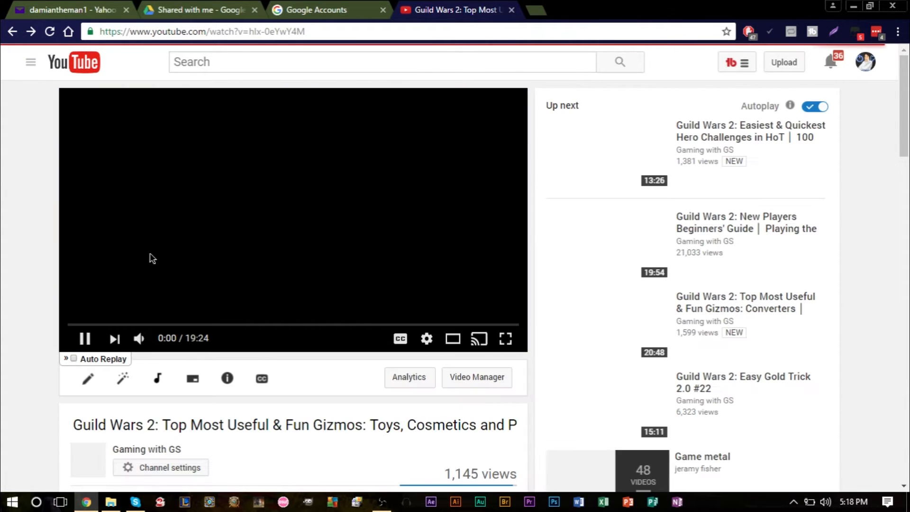
pyautogui.click(138, 254)
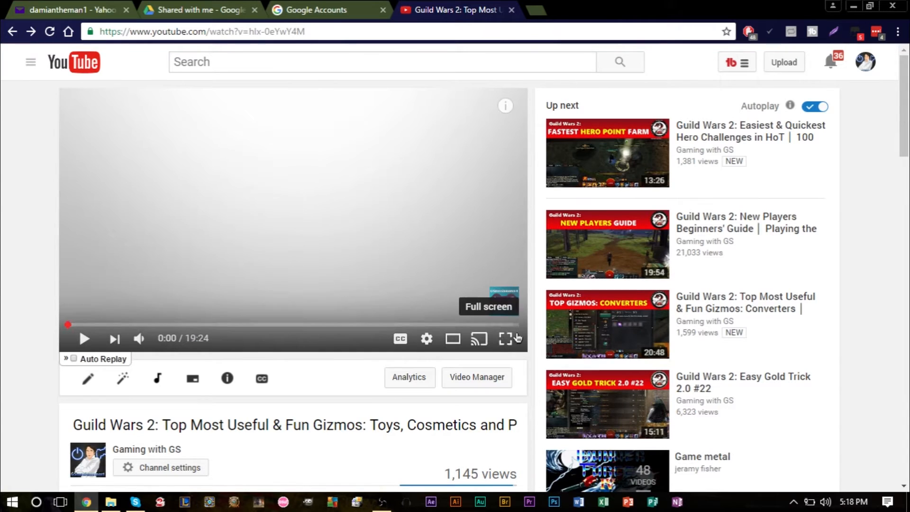
pyautogui.click(513, 325)
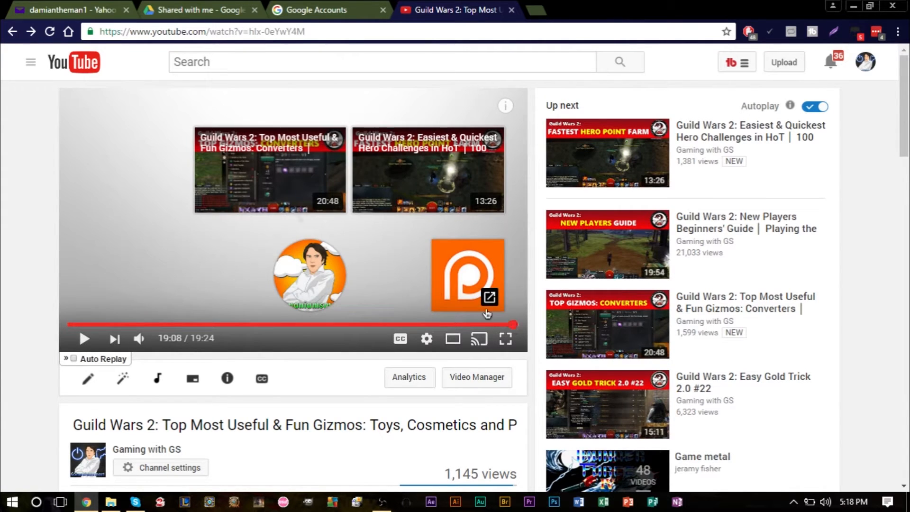
# Return to the video manager and open the end screen editor for the "Toys, Cosmetics and Portables" video
pyautogui.click(476, 376)
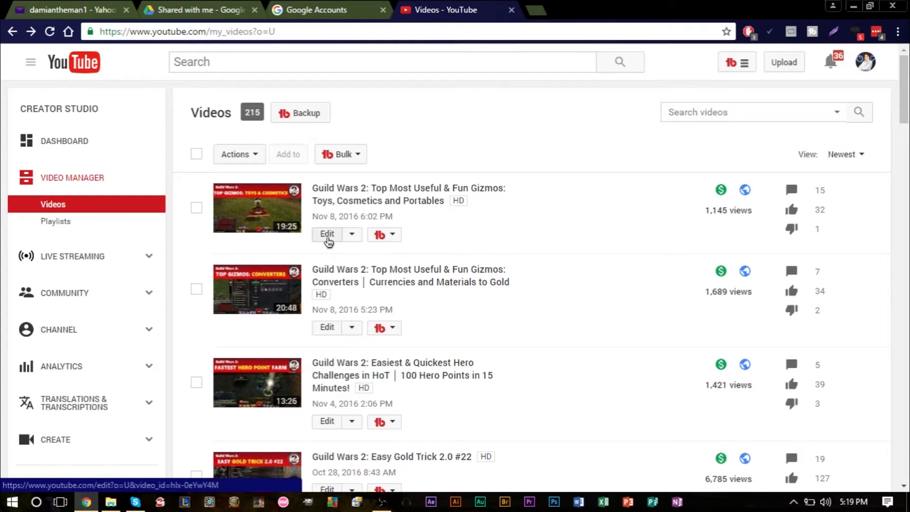
pyautogui.click(327, 235)
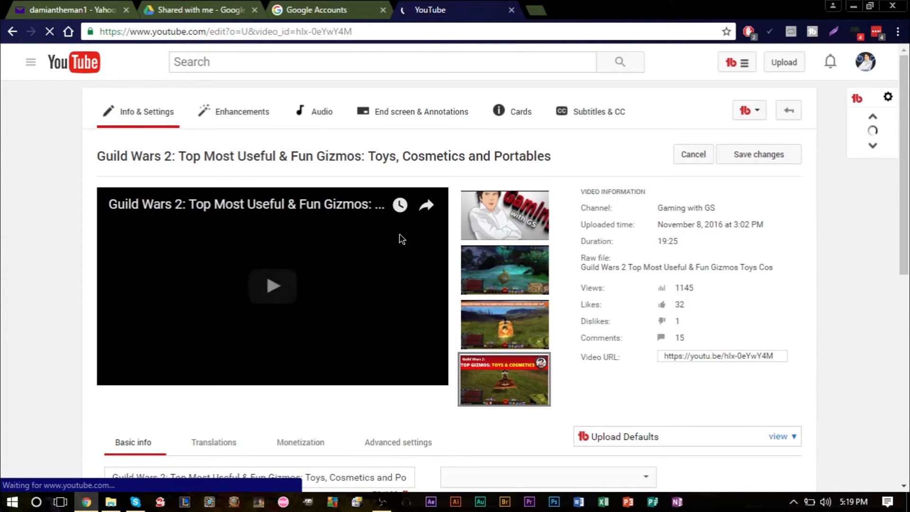
pyautogui.click(378, 119)
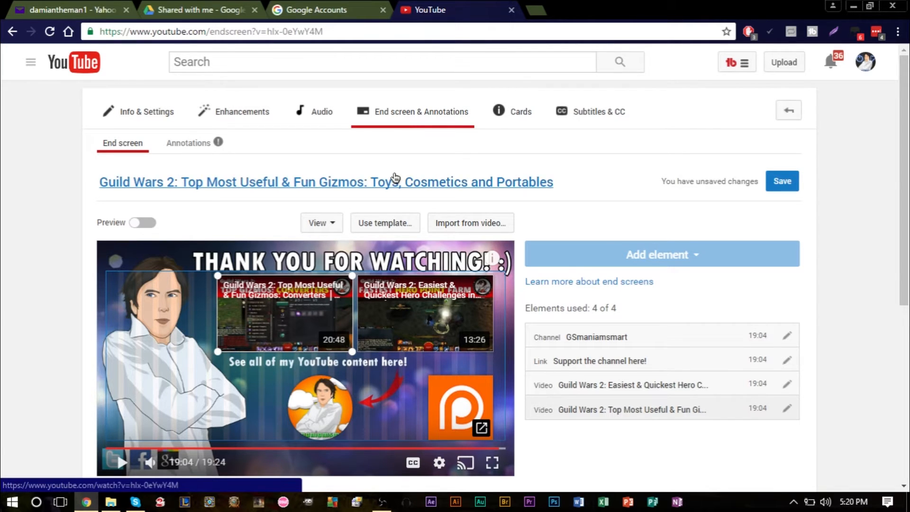
# Examine the end screen's element list and timeline, including the elements' start and end points
pyautogui.scroll(-2, 393, 179)
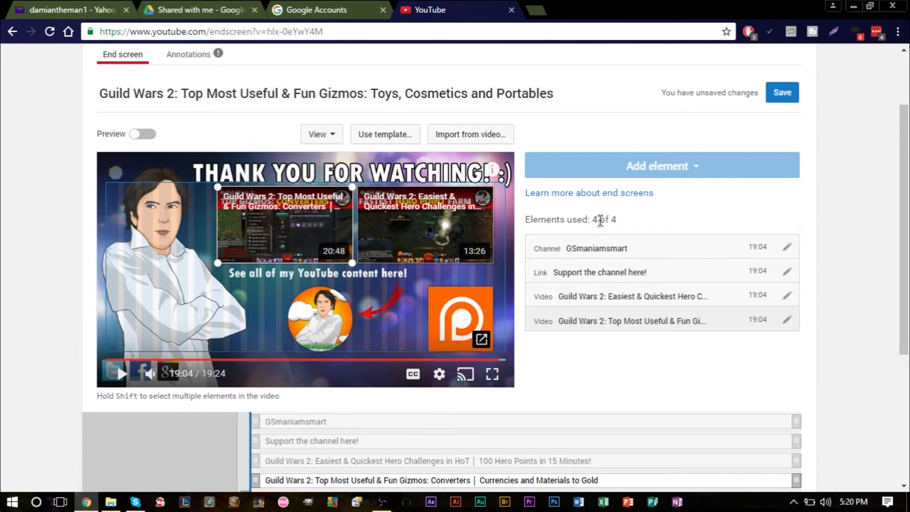
pyautogui.scroll(-2, 600, 222)
pyautogui.scroll(1, 589, 237)
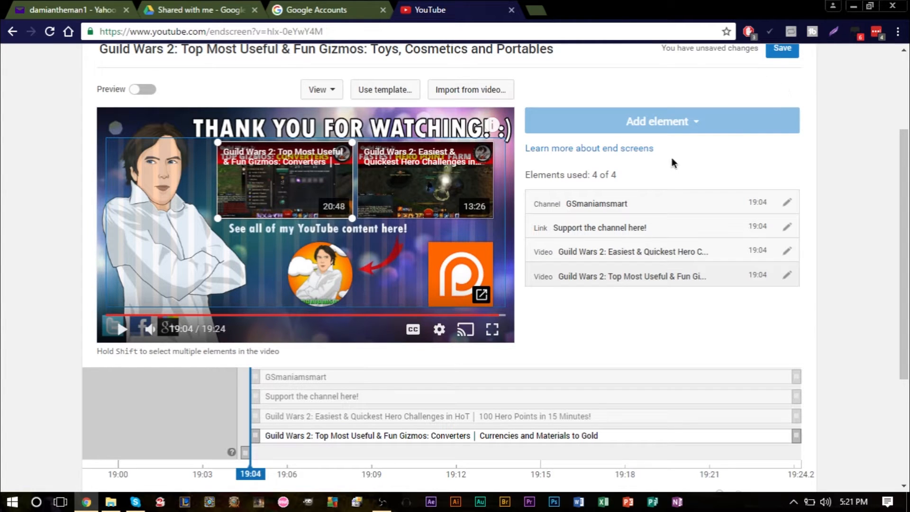
pyautogui.scroll(2, 660, 163)
pyautogui.scroll(-2, 660, 163)
pyautogui.scroll(-1, 341, 416)
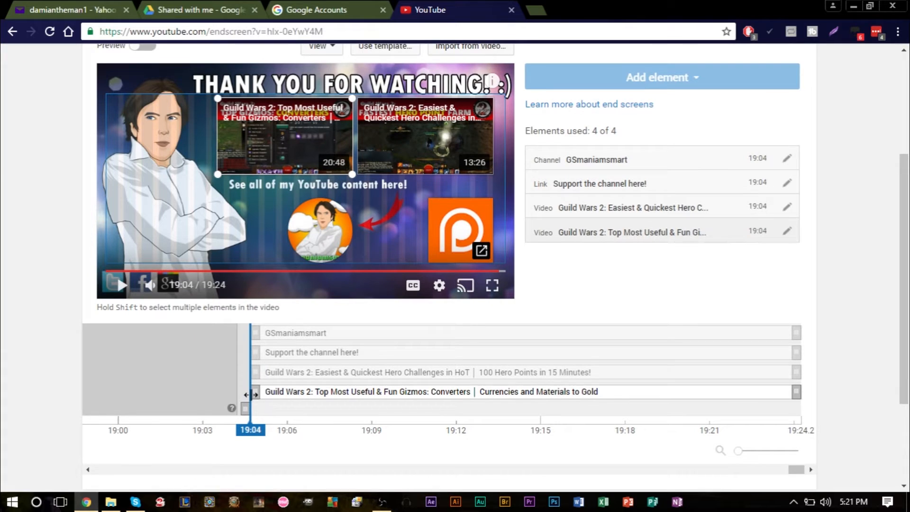
pyautogui.moveTo(796, 392)
pyautogui.mouseDown()
pyautogui.moveTo(548, 391)
pyautogui.moveTo(799, 392)
pyautogui.mouseUp()
pyautogui.moveTo(796, 468)
pyautogui.mouseDown()
pyautogui.moveTo(164, 472)
pyautogui.moveTo(109, 506)
pyautogui.moveTo(57, 511)
pyautogui.moveTo(237, 488)
pyautogui.moveTo(682, 478)
pyautogui.moveTo(801, 462)
pyautogui.mouseUp()
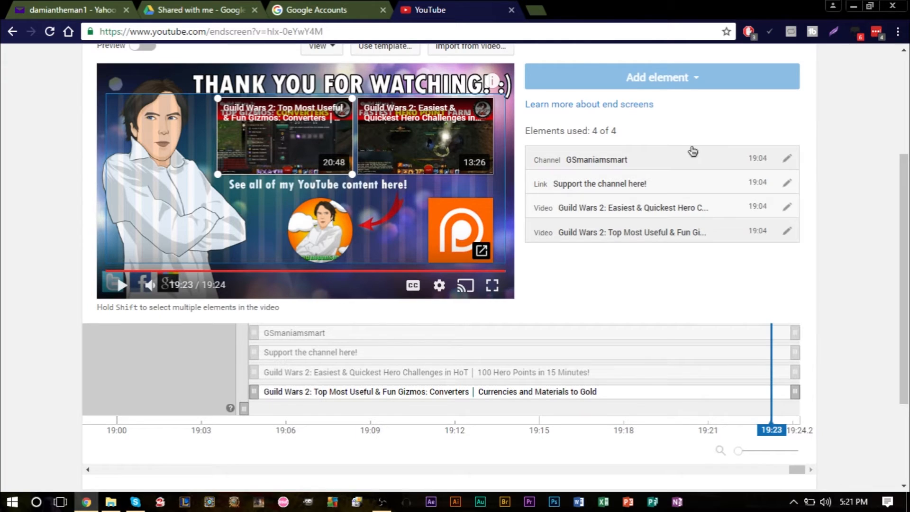
pyautogui.scroll(2, 570, 230)
pyautogui.scroll(-1, 735, 188)
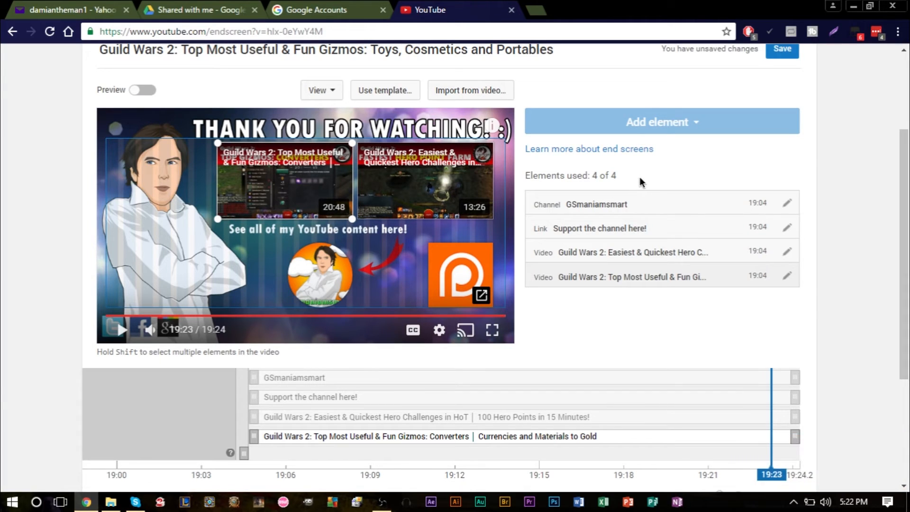
# Delete the Converters and Hero Challenges video elements from the end screen
pyautogui.click(786, 275)
pyautogui.click(536, 458)
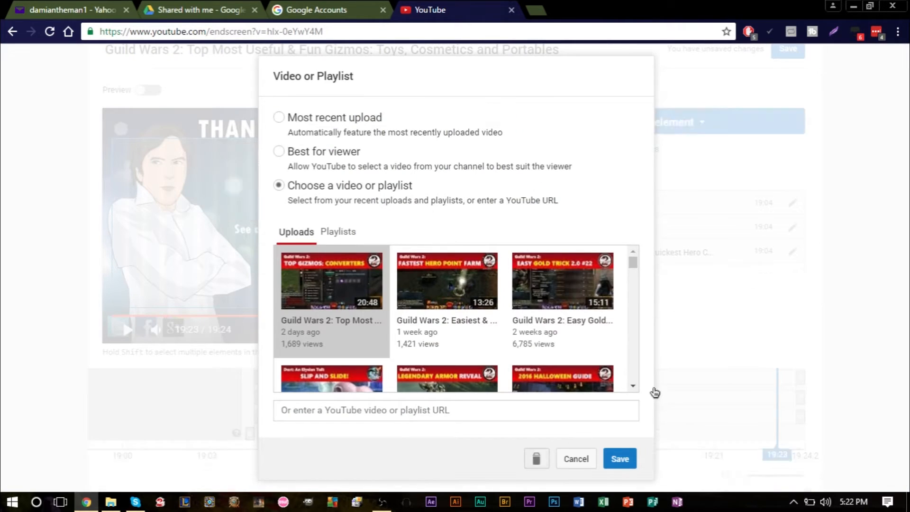
pyautogui.click(788, 251)
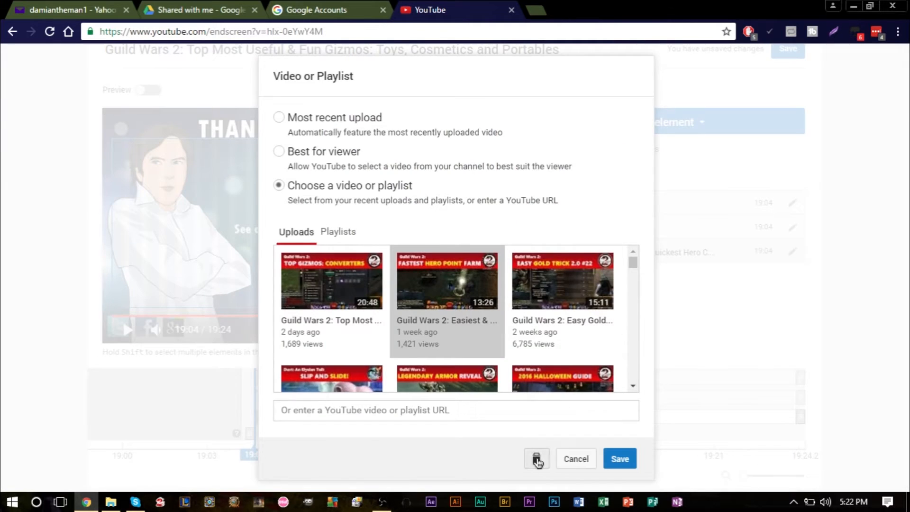
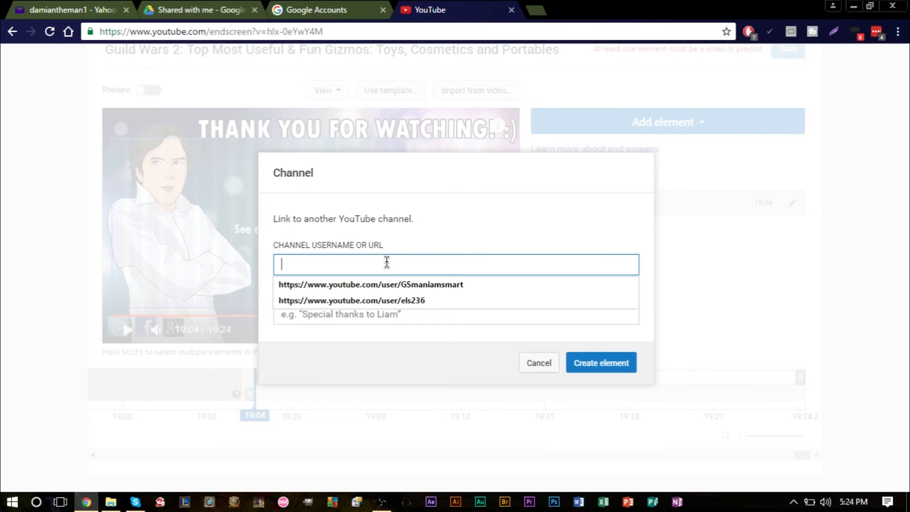
pyautogui.click(409, 279)
pyautogui.click(452, 307)
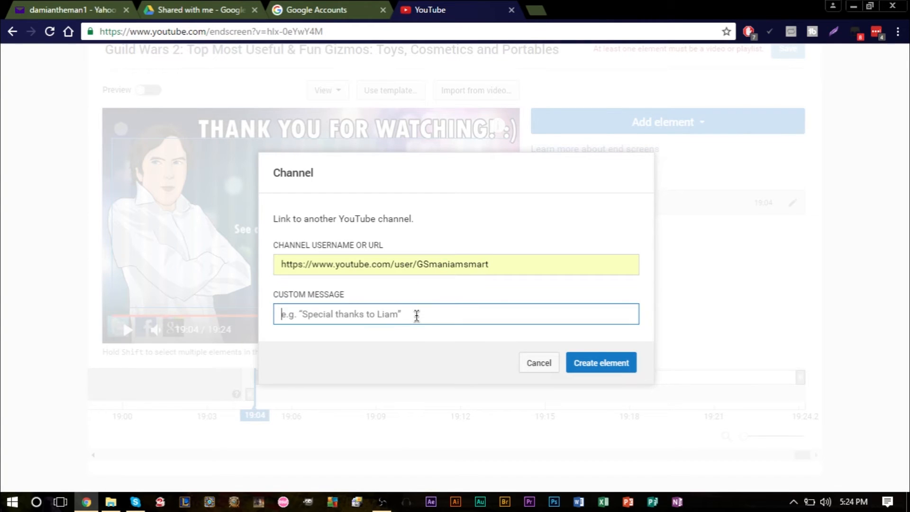
pyautogui.click(379, 338)
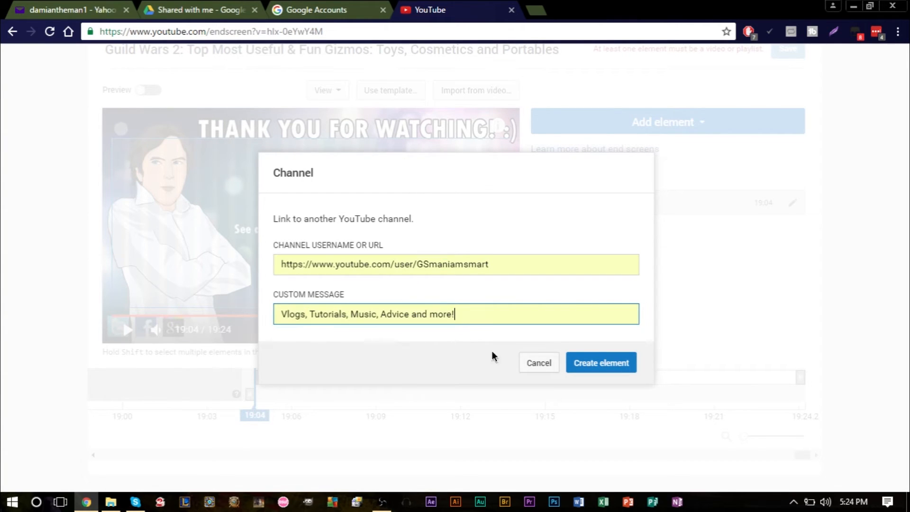
pyautogui.click(587, 364)
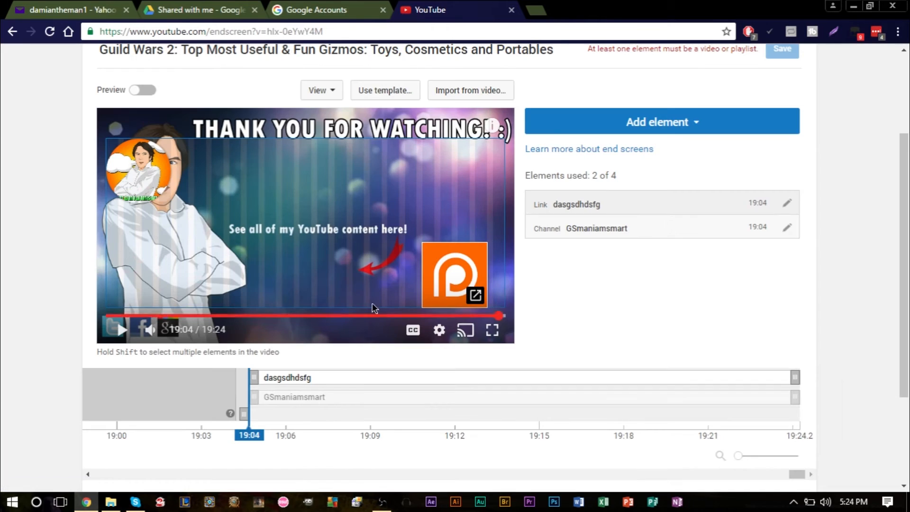
pyautogui.moveTo(163, 173); pyautogui.dragTo(340, 278)
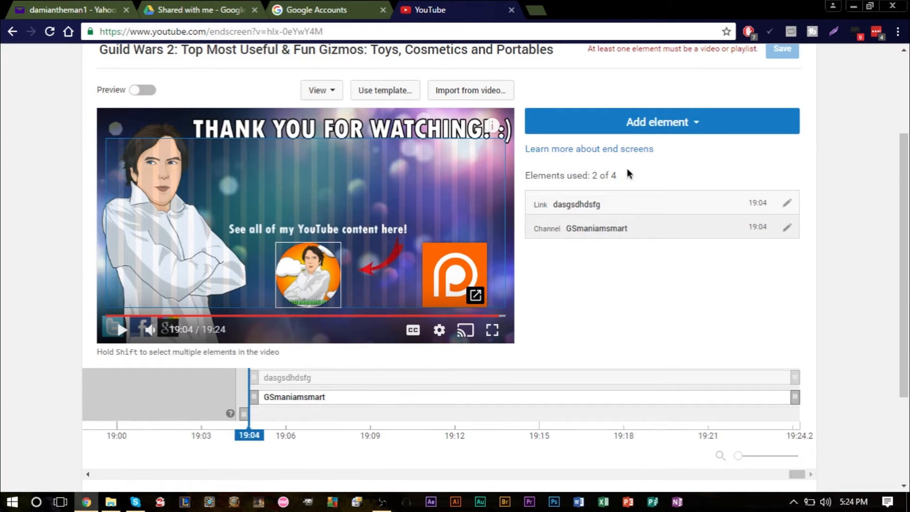
# Add the "Top Most Useful & Fun Gizmos: Converters" upload as a video element and place it above the "See all of my YouTube content here!" text
pyautogui.click(678, 124)
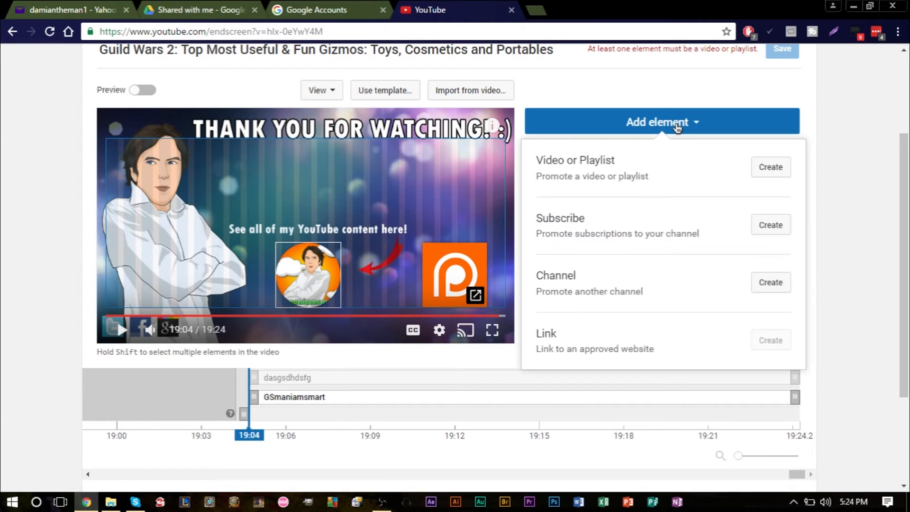
pyautogui.click(764, 174)
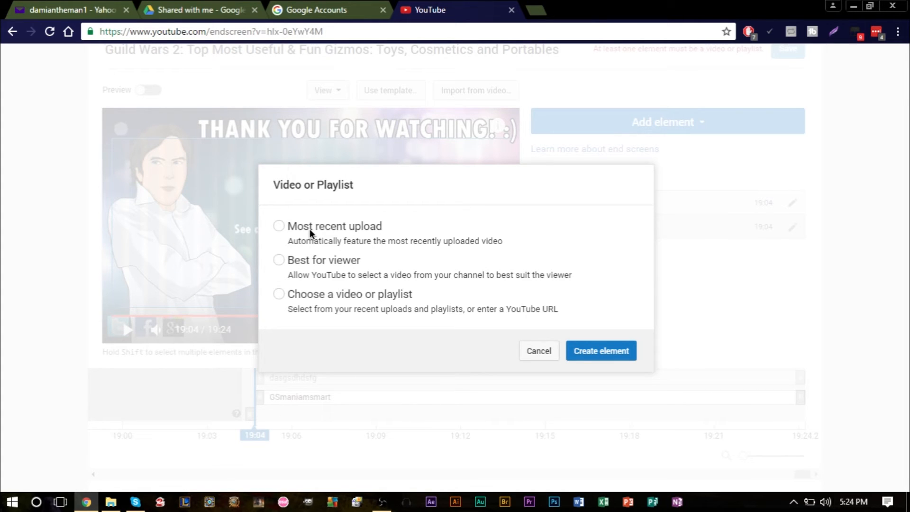
pyautogui.click(303, 298)
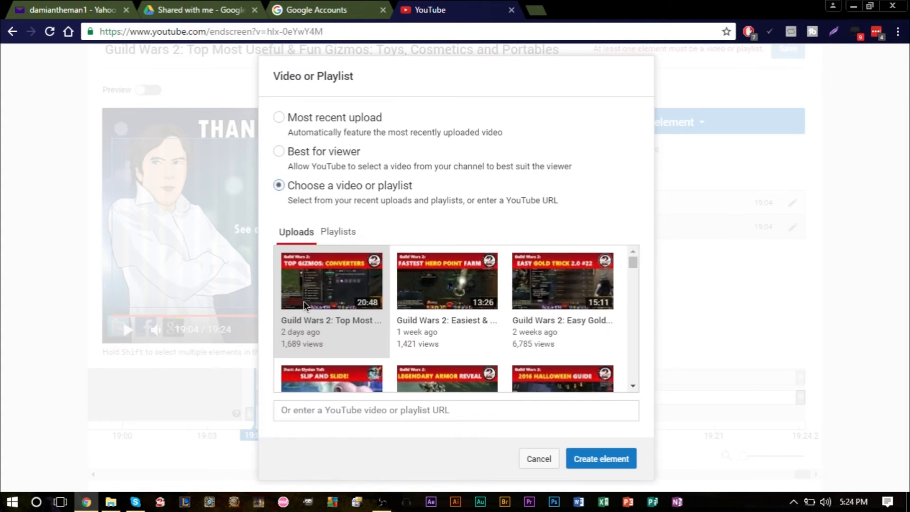
pyautogui.click(316, 312)
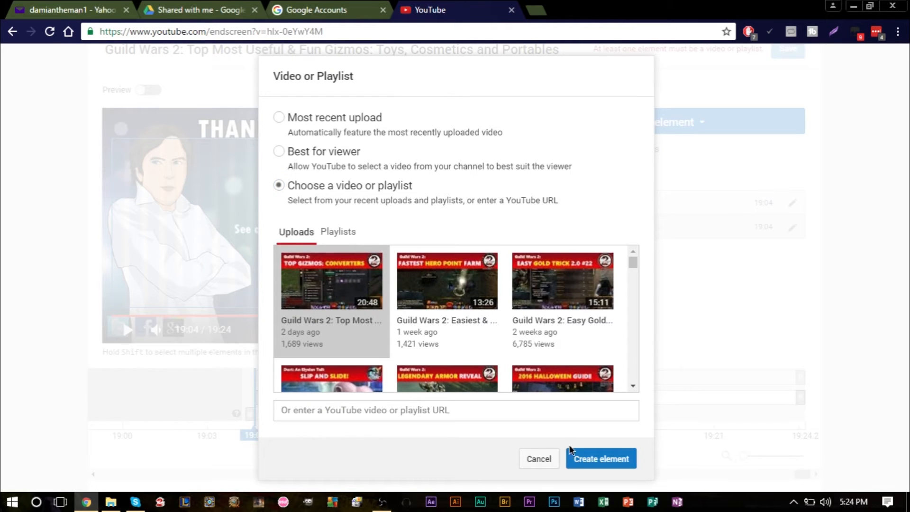
pyautogui.click(590, 459)
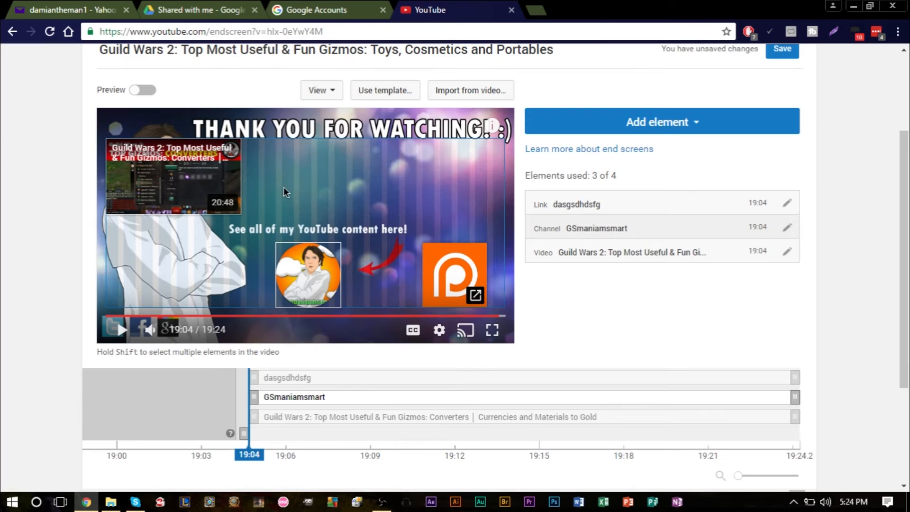
pyautogui.moveTo(288, 180); pyautogui.dragTo(340, 213)
pyautogui.moveTo(267, 179); pyautogui.dragTo(259, 197)
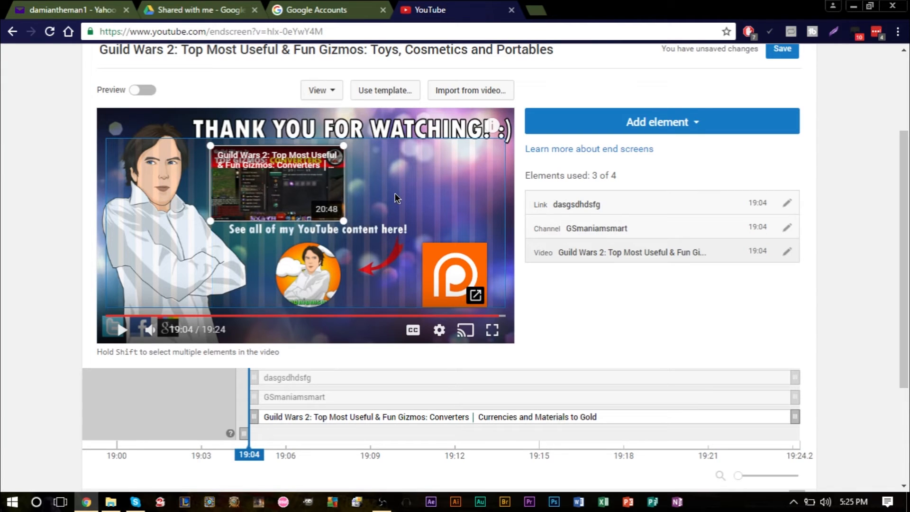
# Add a "Best for viewer" video element and place it beside the Converters video, above the Patreon link
pyautogui.click(622, 134)
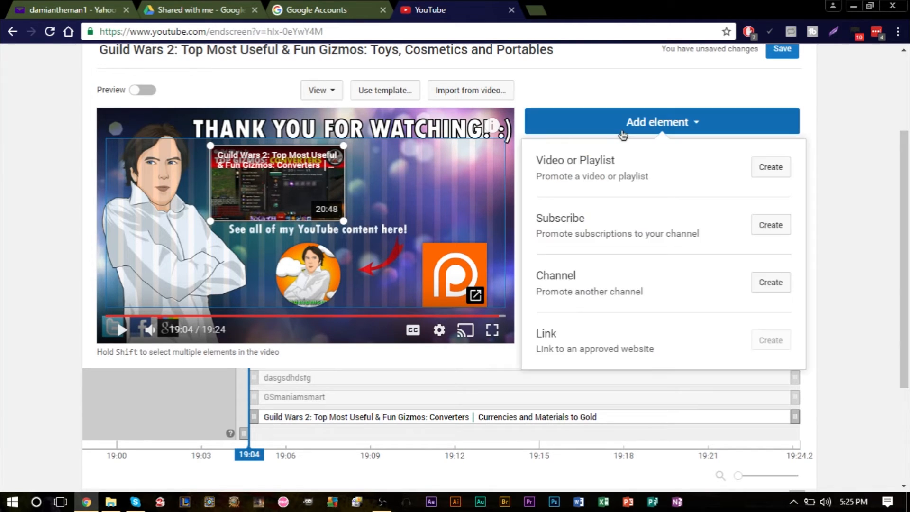
pyautogui.click(770, 167)
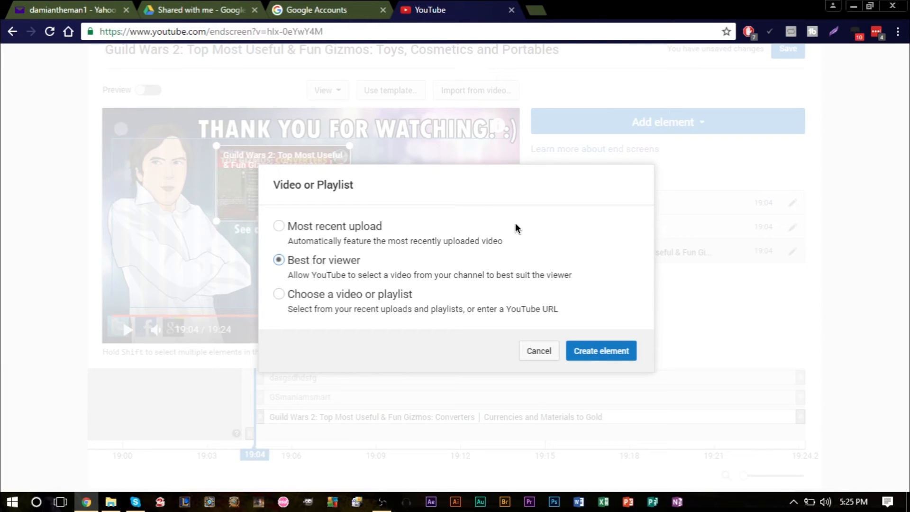
pyautogui.click(610, 356)
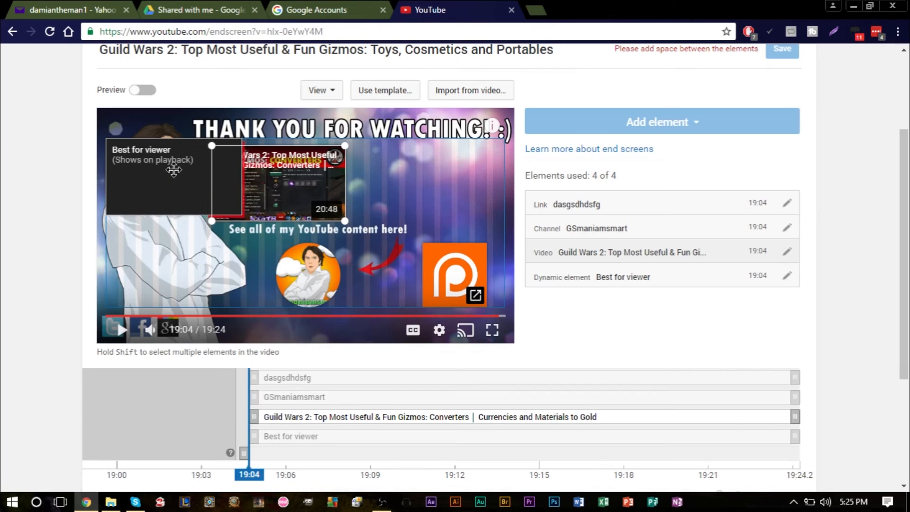
pyautogui.moveTo(148, 160); pyautogui.dragTo(397, 167)
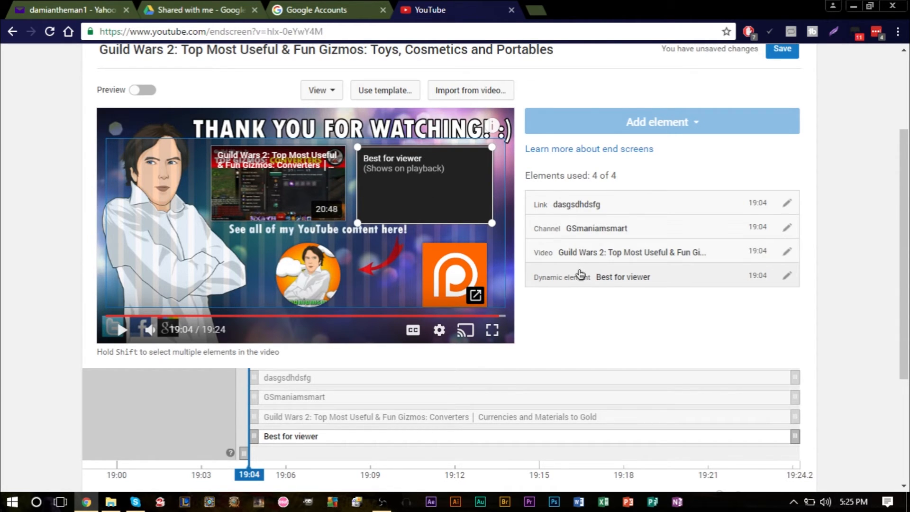
# Preview the end screen, pause playback and inspect the channel, link and video elements, including the channel's message, before leaving the preview
pyautogui.scroll(2, 580, 273)
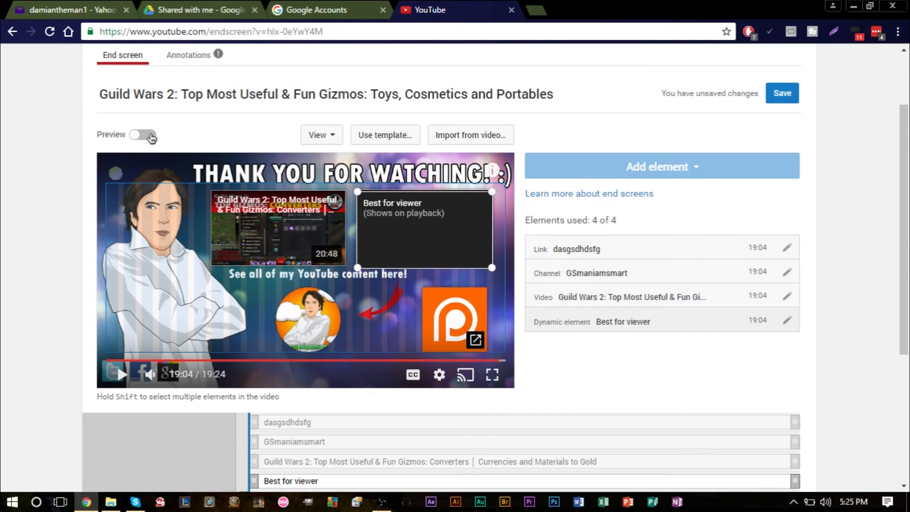
pyautogui.click(139, 135)
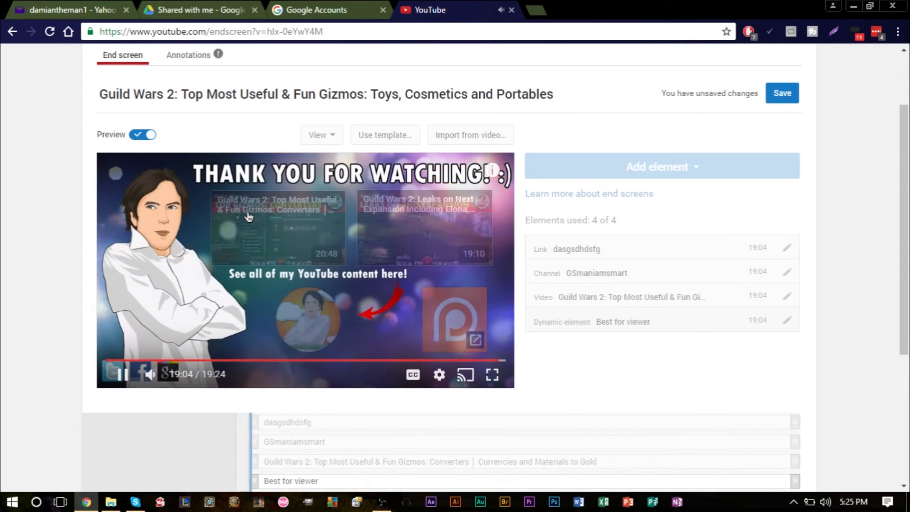
pyautogui.click(291, 333)
pyautogui.moveTo(291, 334)
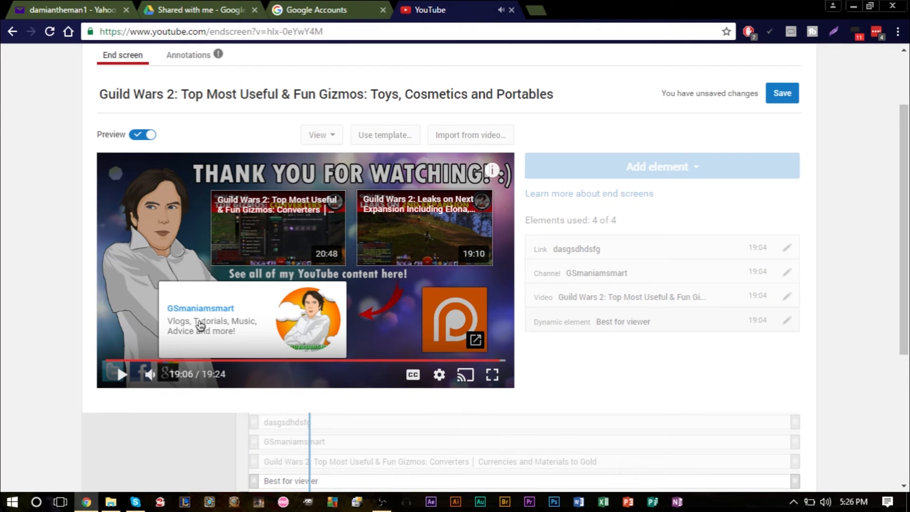
pyautogui.moveTo(375, 324)
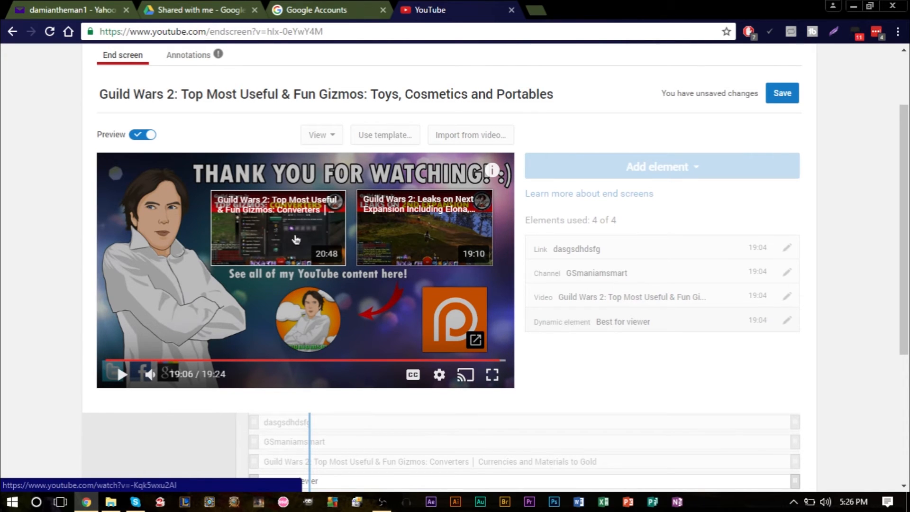
pyautogui.moveTo(470, 333)
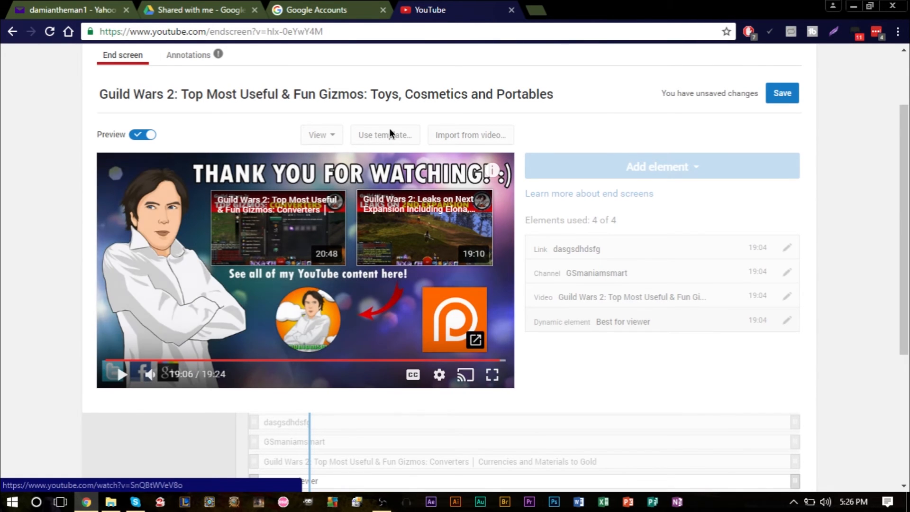
pyautogui.click(145, 137)
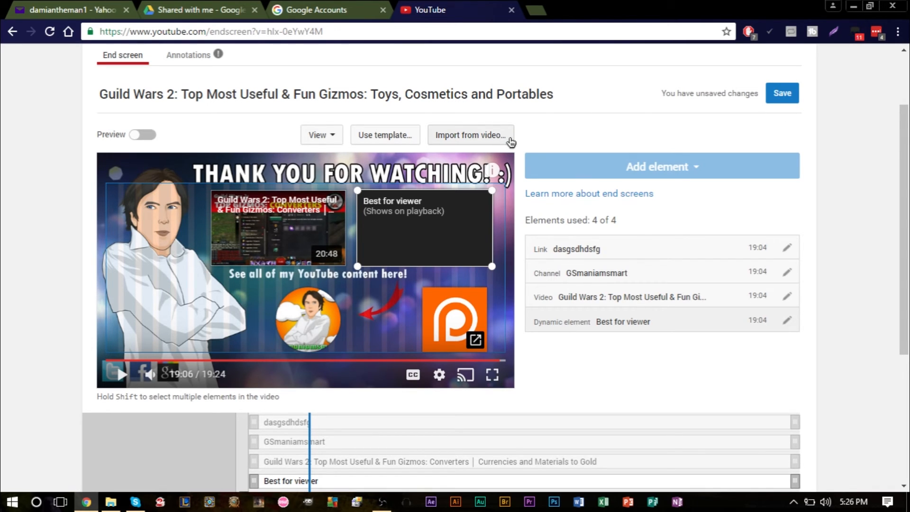
# Delete all end screen elements and import the end screen from the "Top Gizmos: Converters" video
pyautogui.click(787, 325)
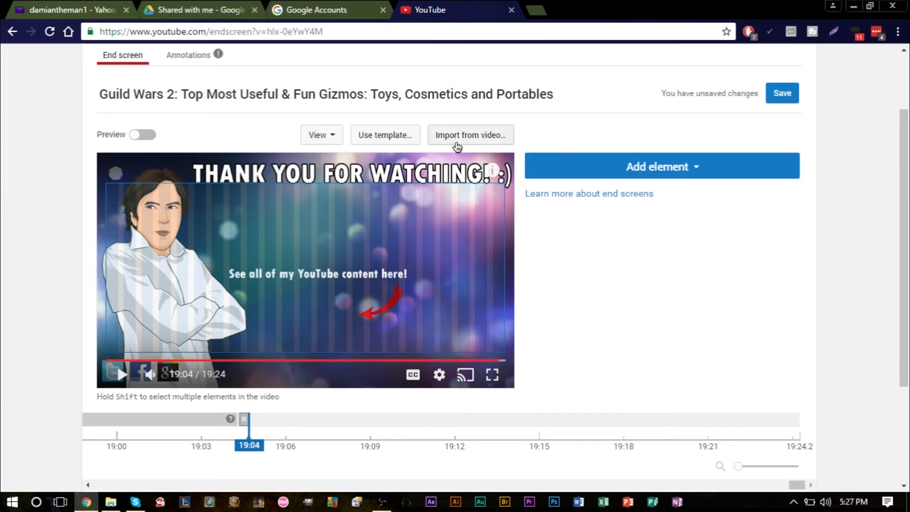
pyautogui.click(461, 138)
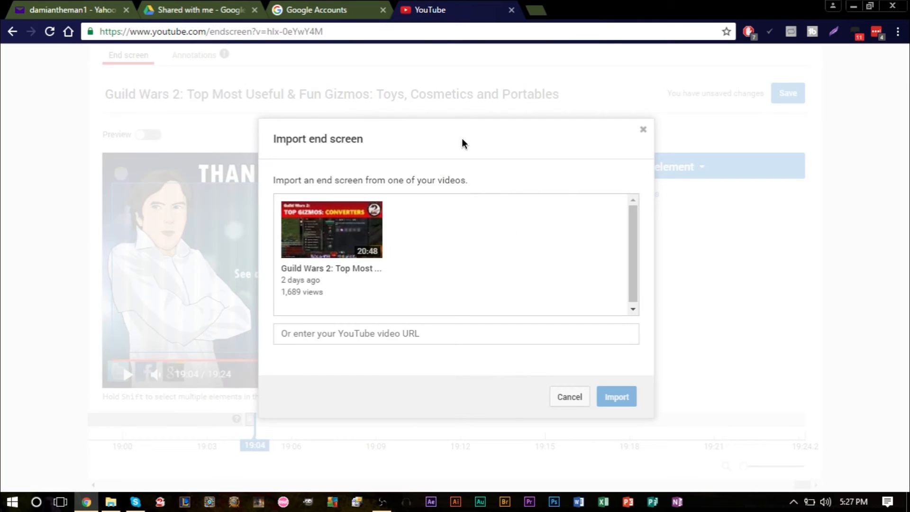
pyautogui.click(327, 234)
pyautogui.click(620, 396)
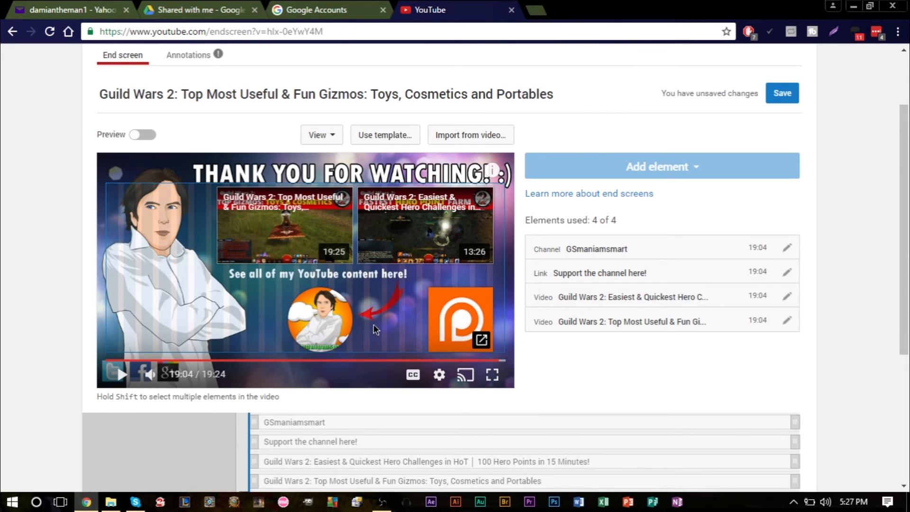
# Inspect the imported channel and video elements, and check which videos are offered for an end screen import without importing again
pyautogui.click(318, 324)
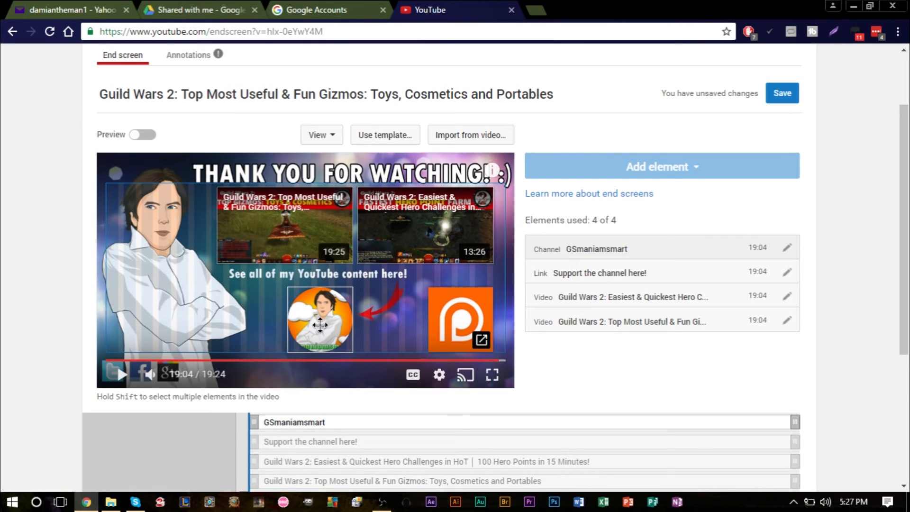
pyautogui.click(432, 223)
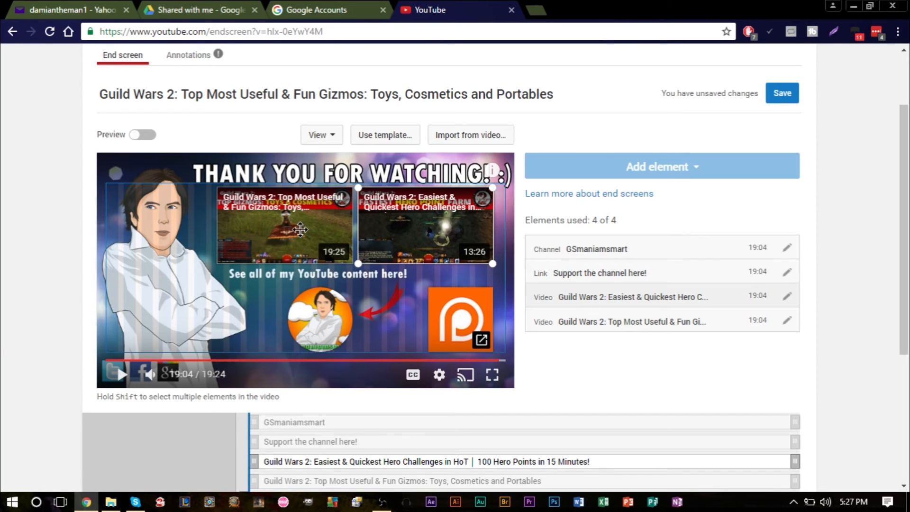
pyautogui.click(286, 229)
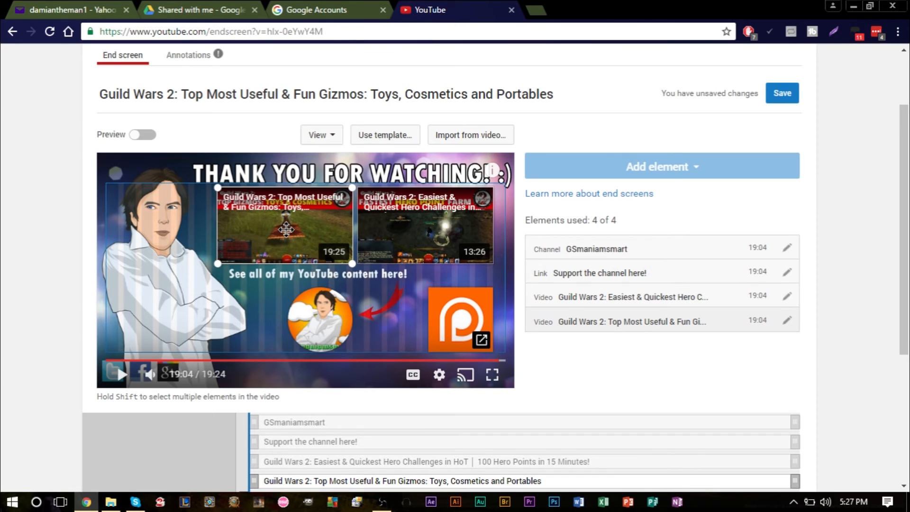
pyautogui.click(468, 136)
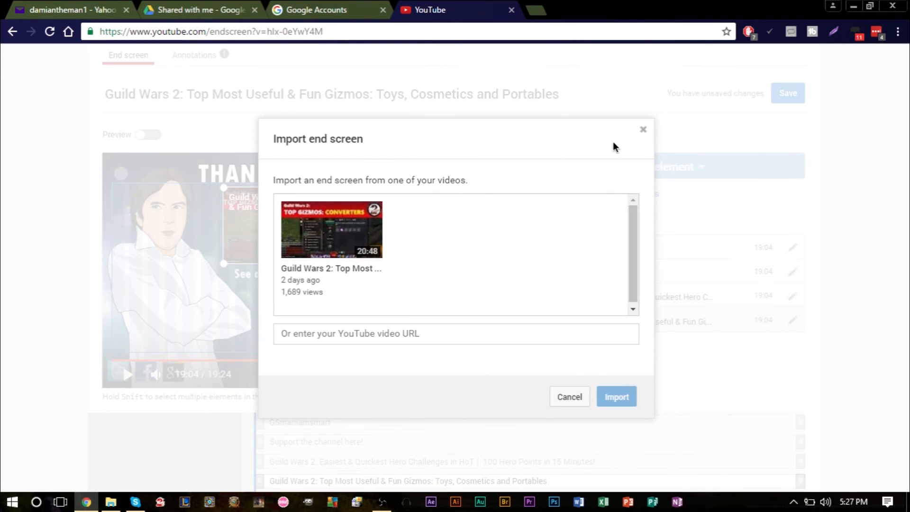
pyautogui.click(643, 130)
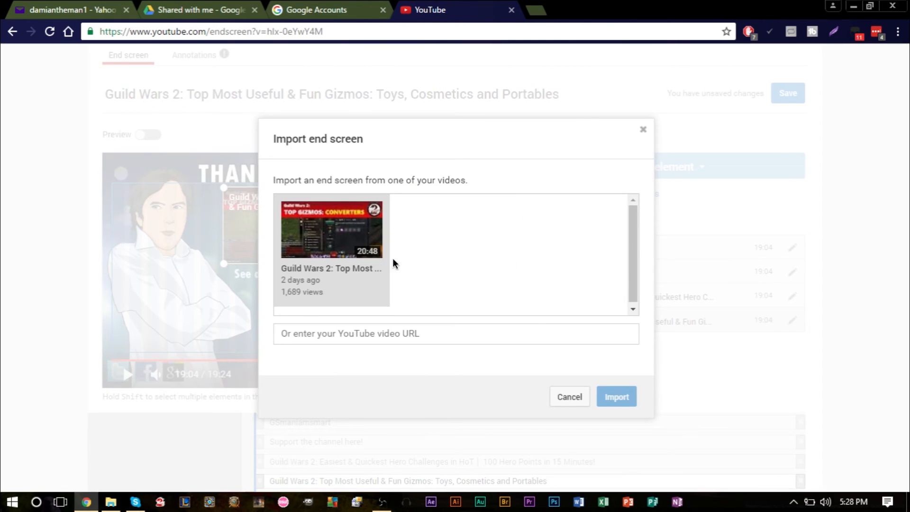
pyautogui.click(564, 401)
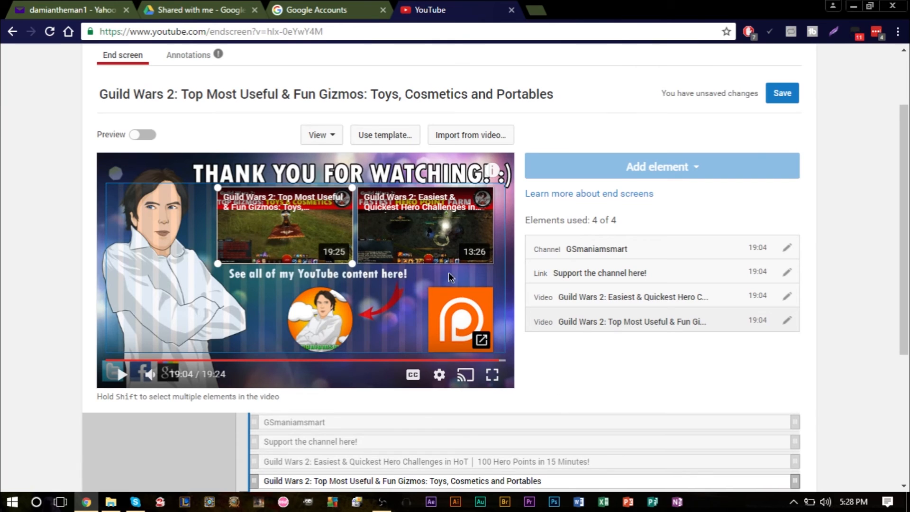
# Browse the YouTube end screen templates without applying one, and select the Easiest & Quickest Hero Challenges video element
pyautogui.click(400, 134)
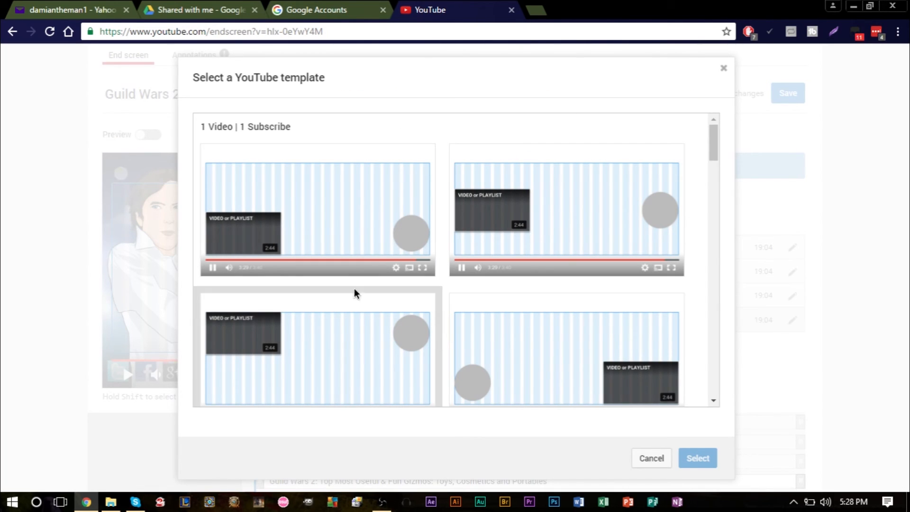
pyautogui.scroll(-6, 355, 253)
pyautogui.scroll(-10, 462, 309)
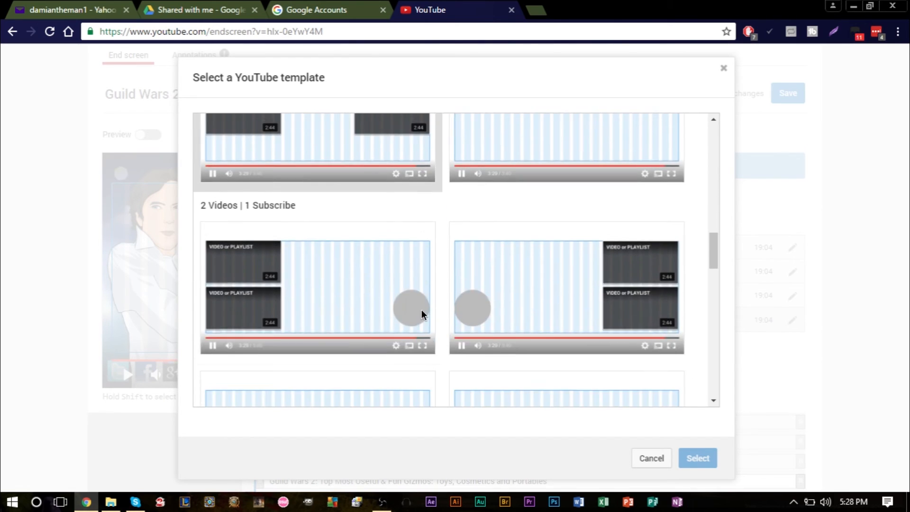
pyautogui.scroll(-10, 422, 310)
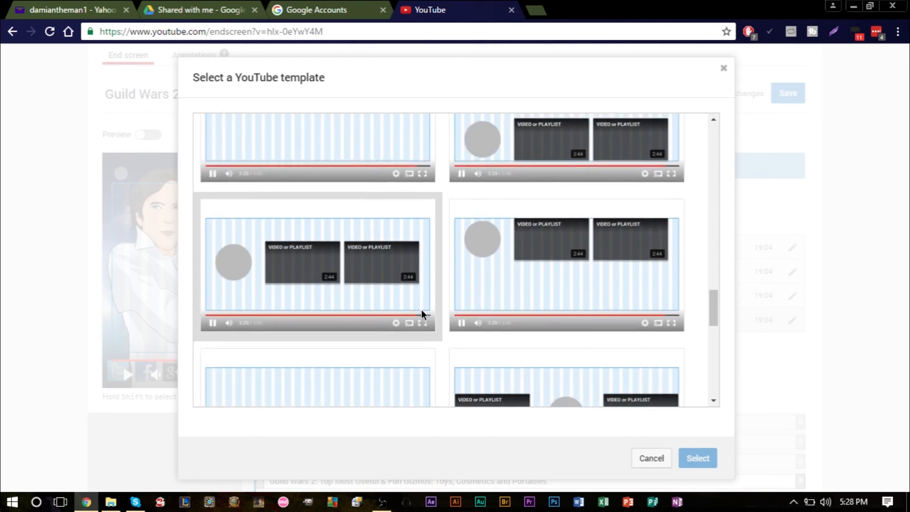
pyautogui.scroll(-5, 422, 309)
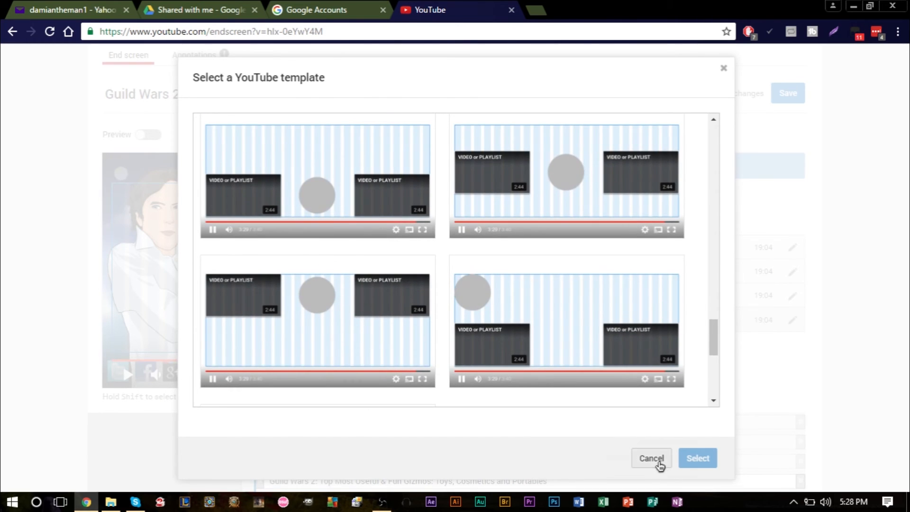
pyautogui.click(658, 463)
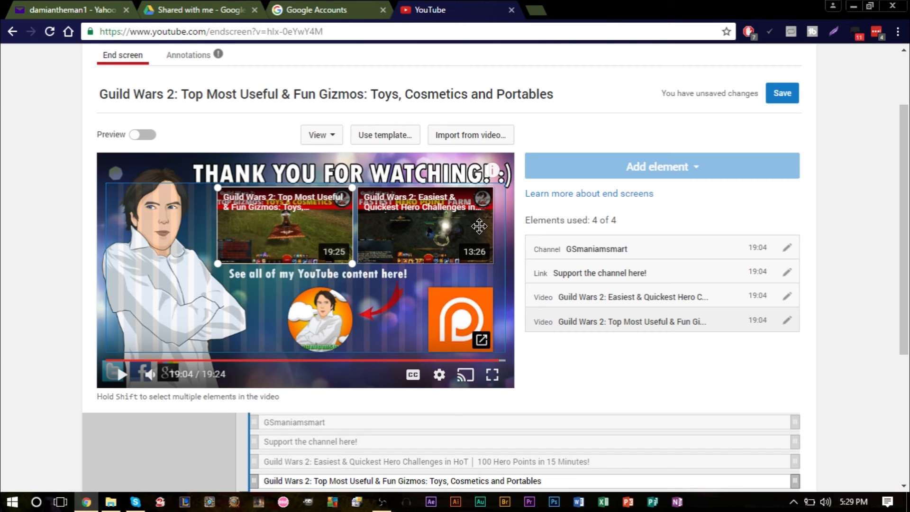
pyautogui.click(453, 230)
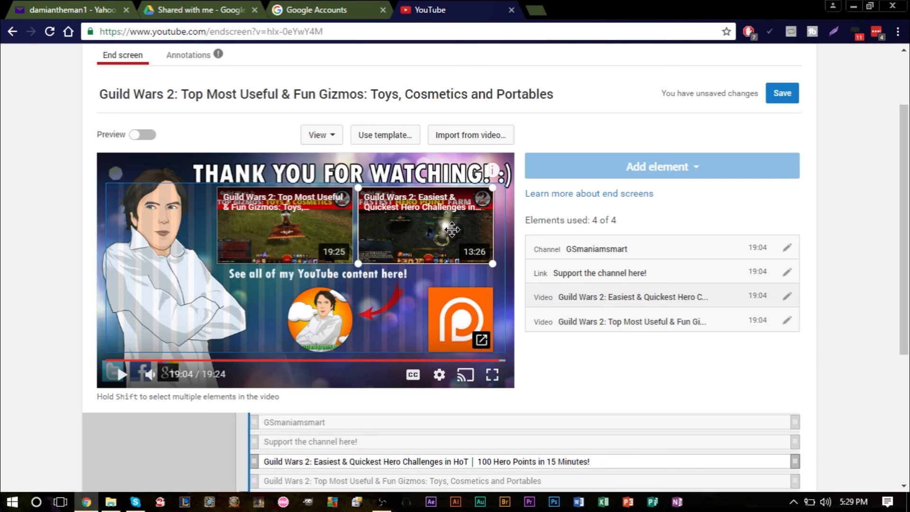